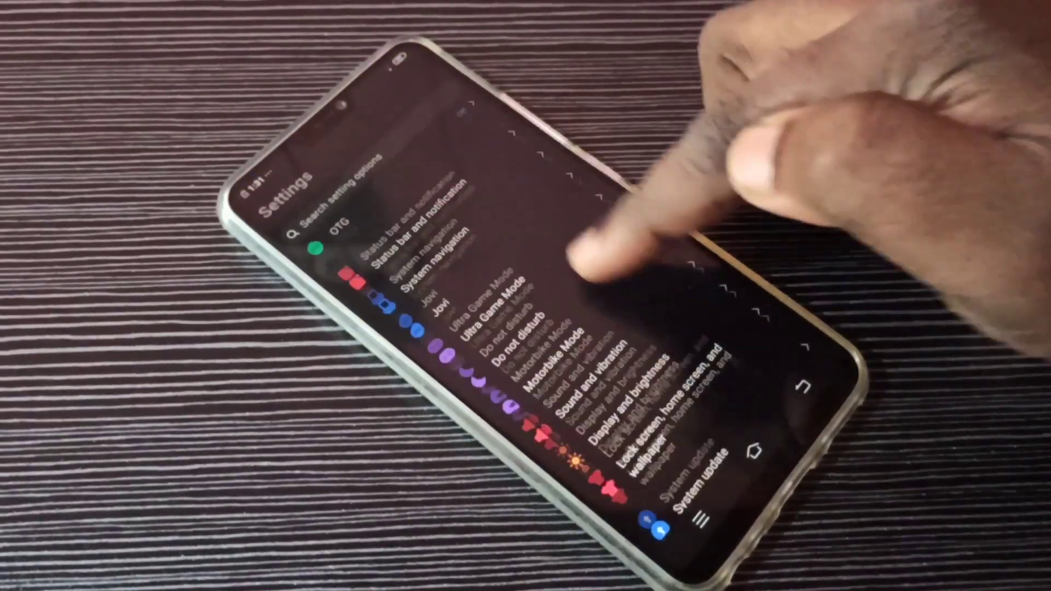
pyautogui.scroll(-3, 669, 292)
pyautogui.scroll(-2, 657, 287)
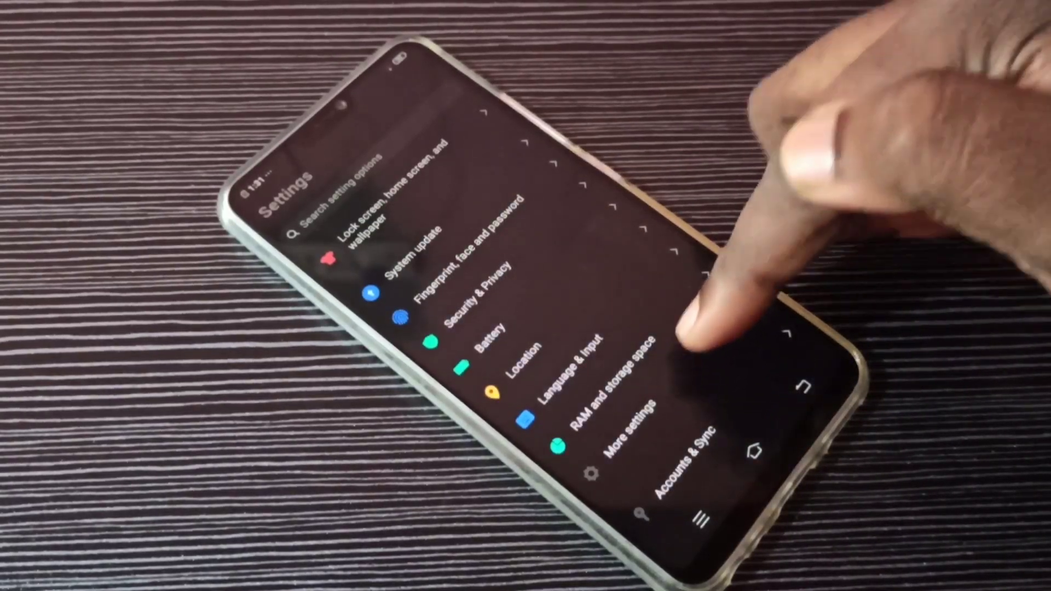
# - Navigate through More settings and Permission management to the Default app settings page
pyautogui.click(689, 335)
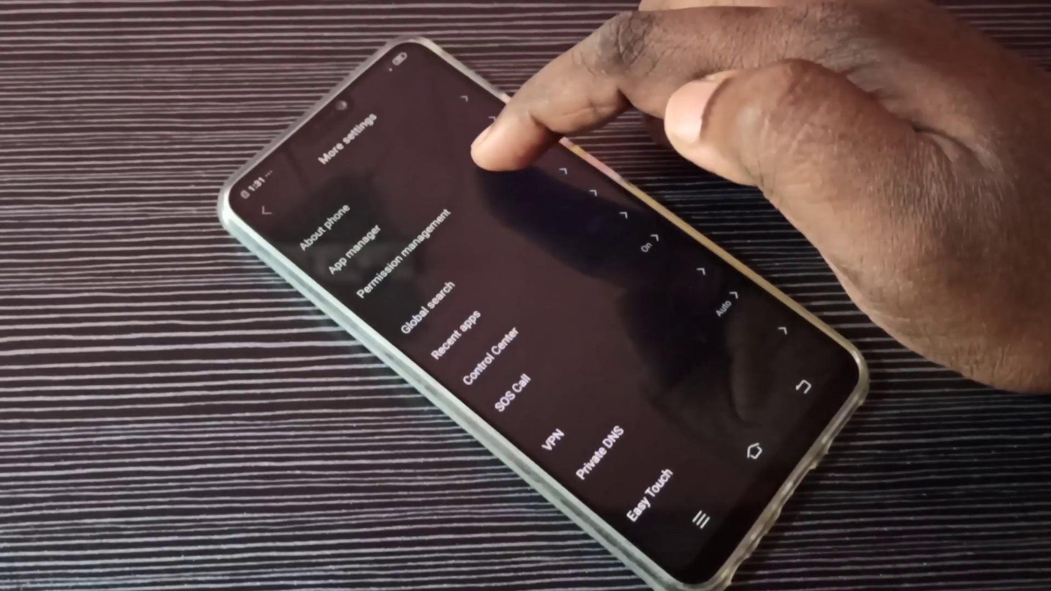
pyautogui.click(493, 148)
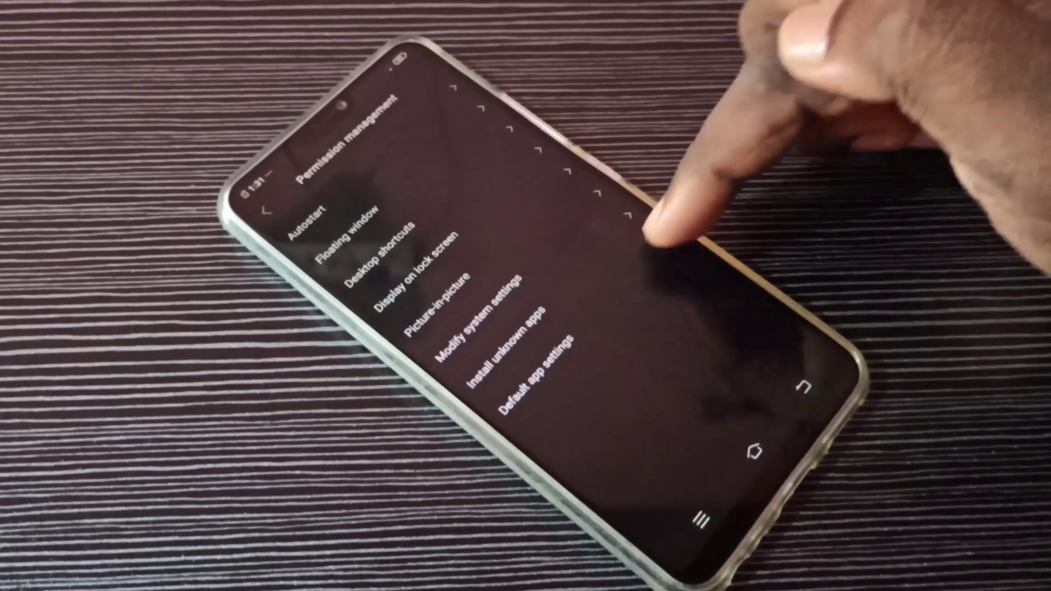
pyautogui.click(649, 241)
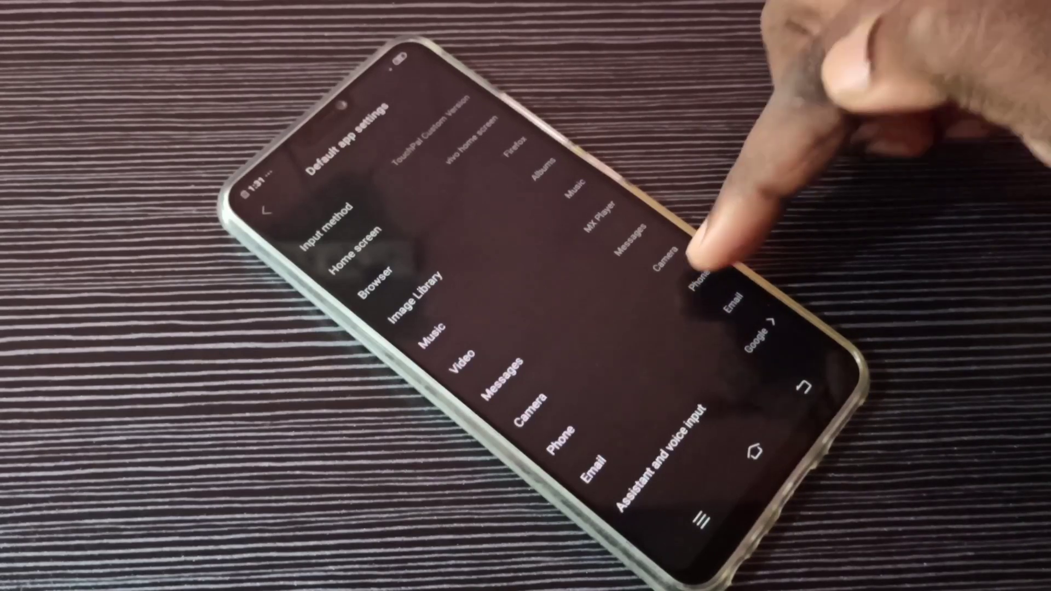
# - Set Truecaller as the default Phone app, then restore Phone as the default
pyautogui.click(702, 277)
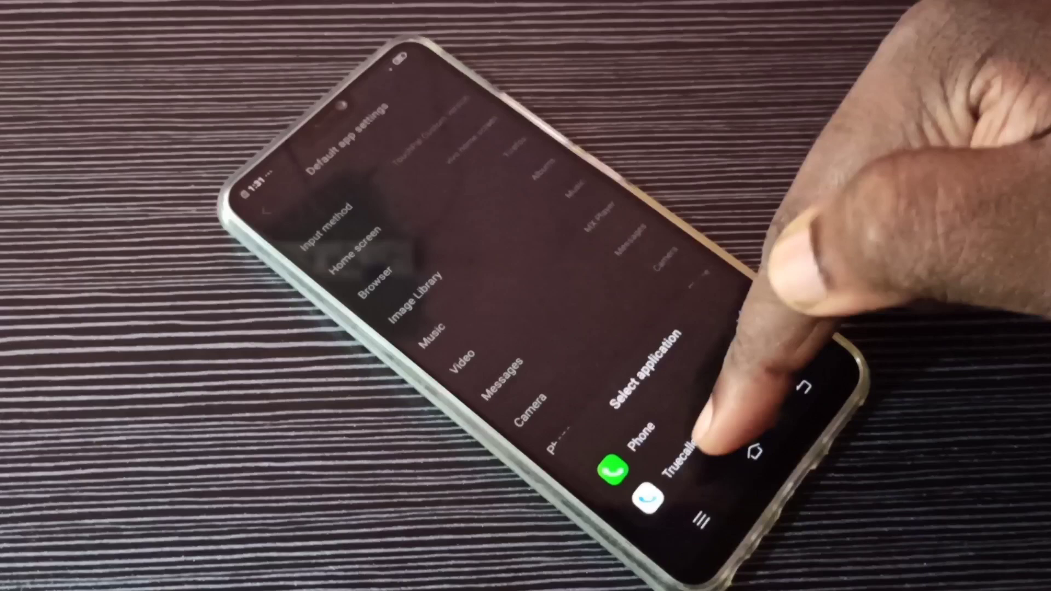
pyautogui.click(681, 452)
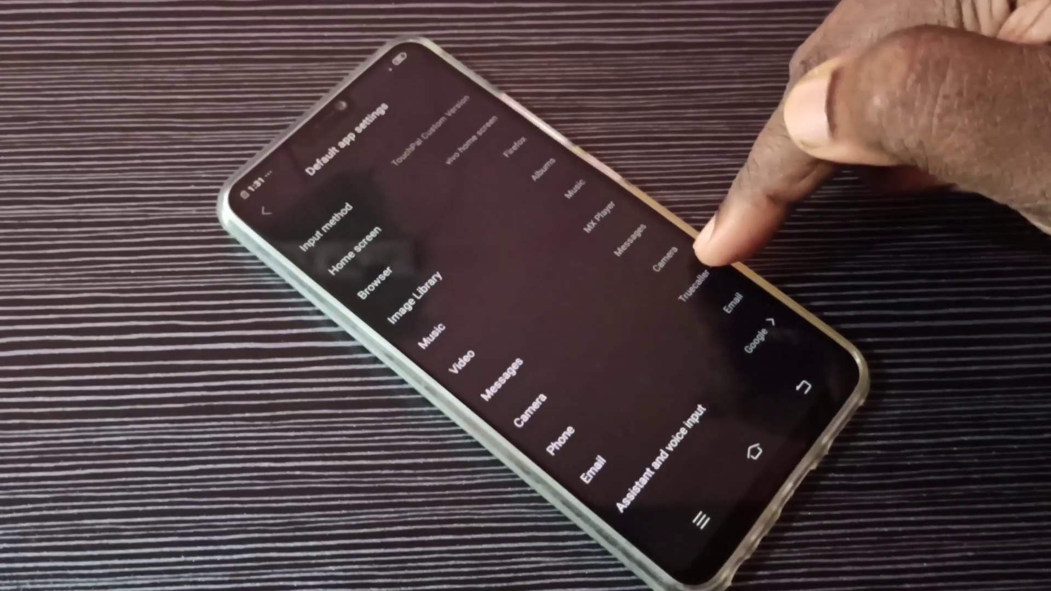
pyautogui.click(686, 292)
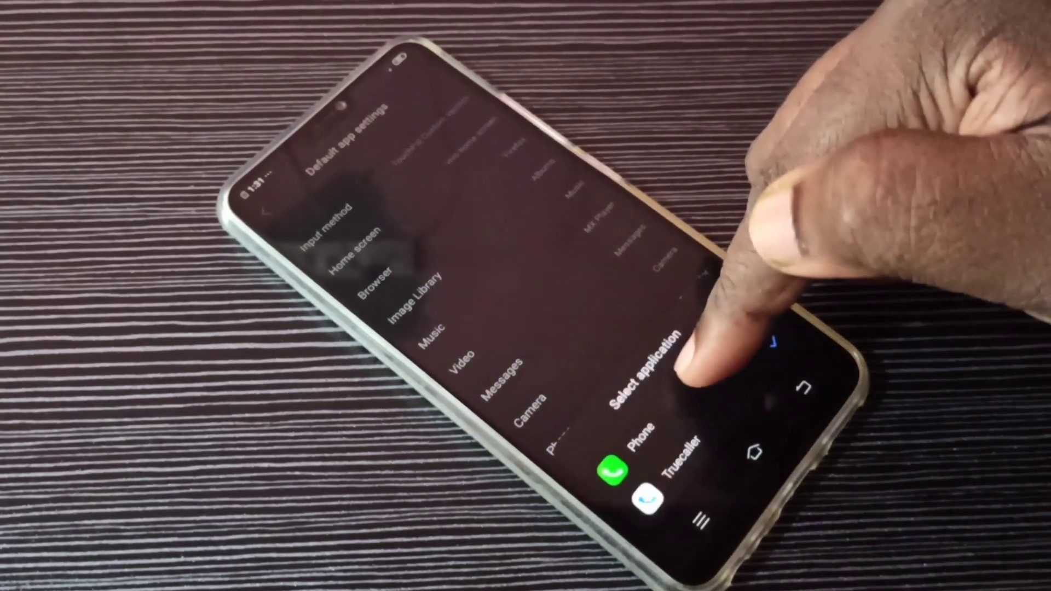
pyautogui.click(706, 386)
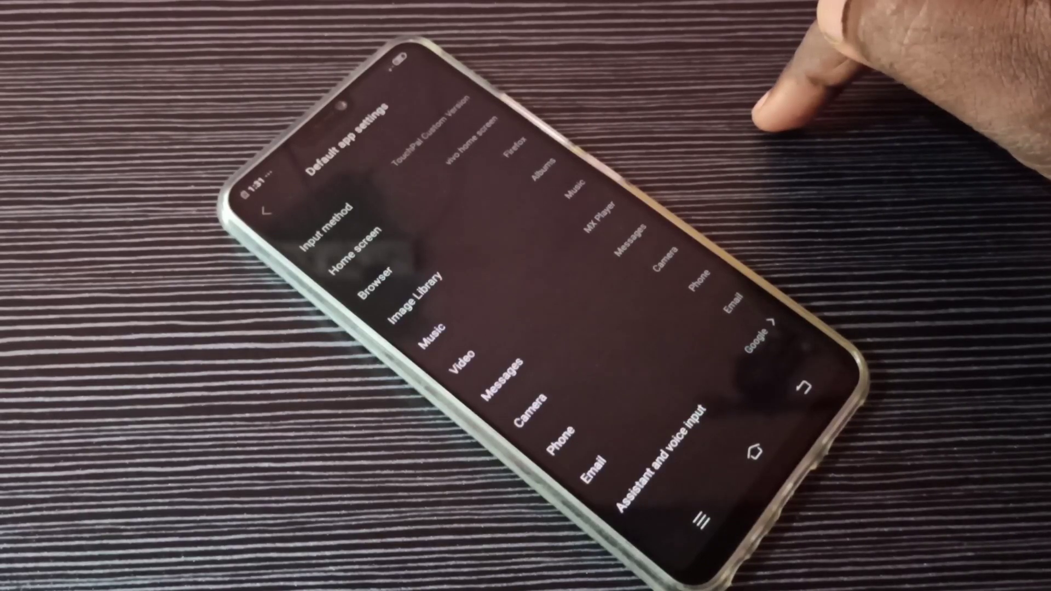